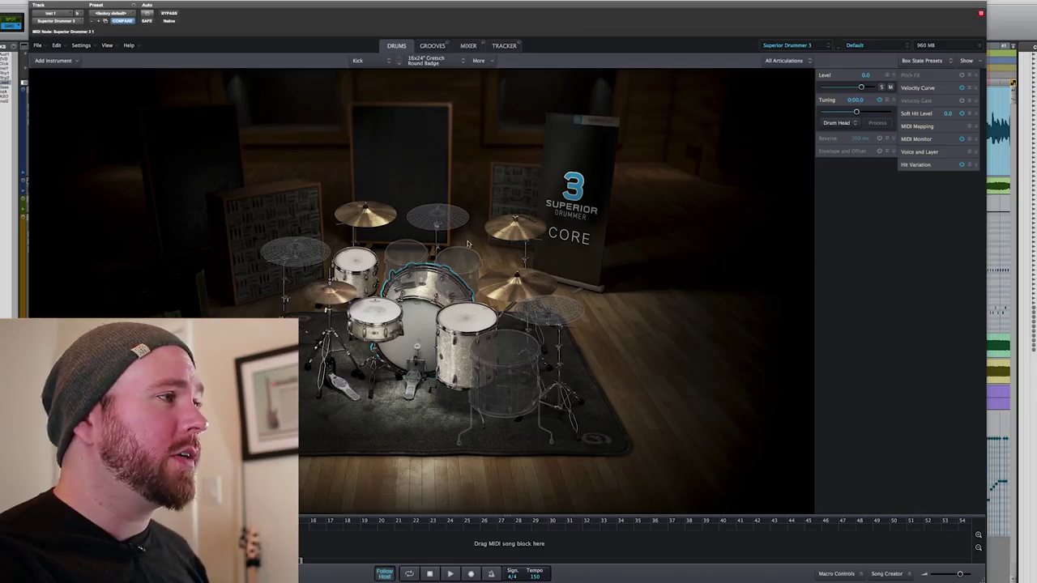
Switch to the Mixer page showing all 22 mic channels routed to Out 1/2
click(471, 46)
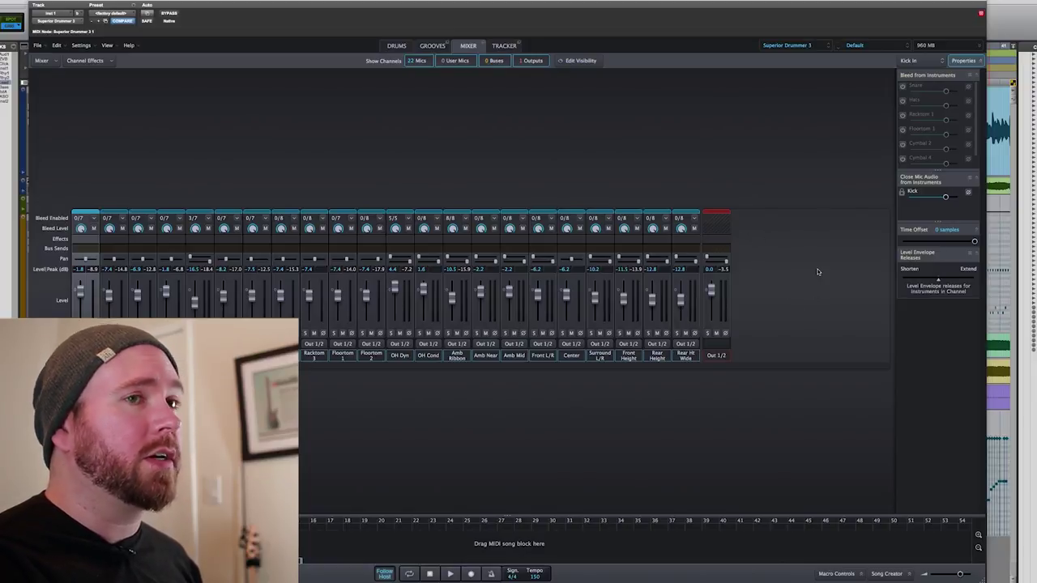
click(857, 47)
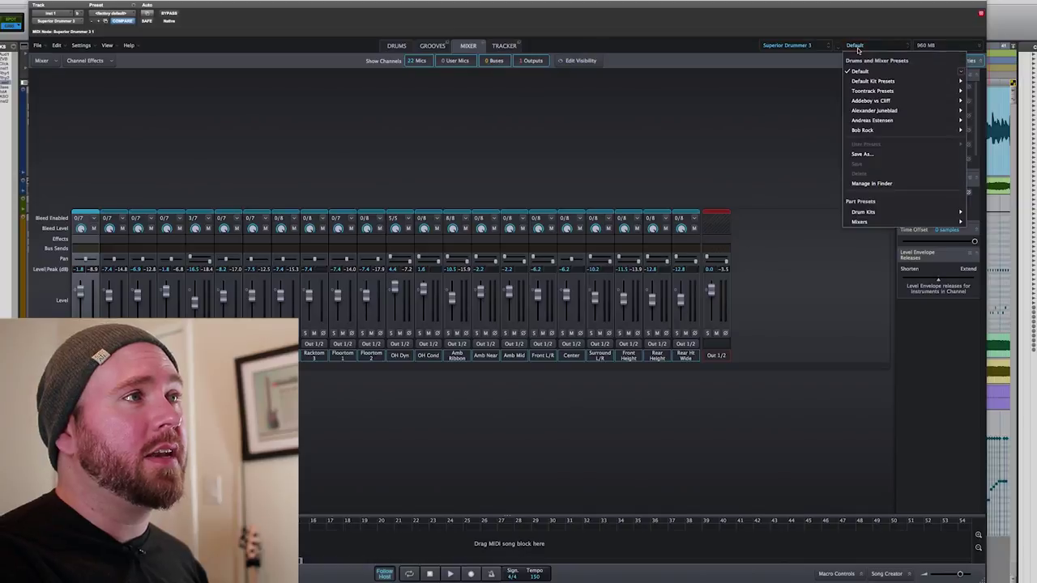
mouse_move(890, 105)
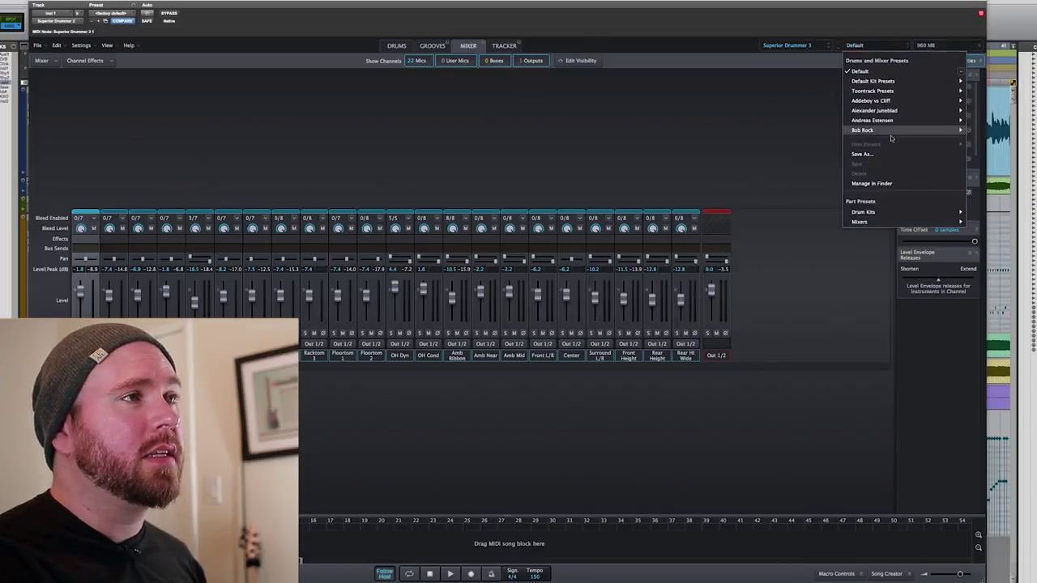
click(866, 289)
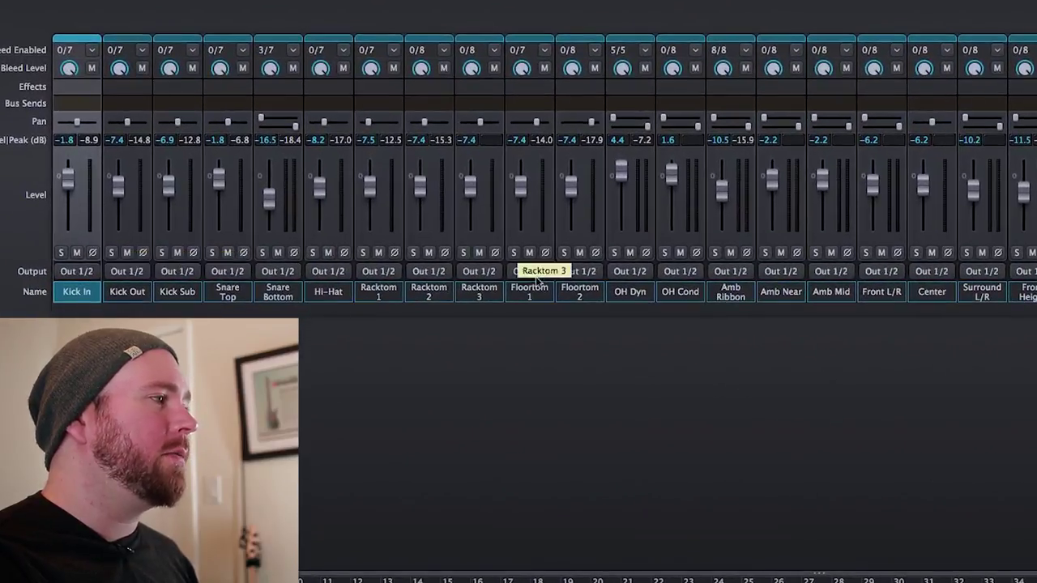
Route Kick In, Kick Out and Kick Sub to a new Bus 1 renamed Kick Bus
click(76, 271)
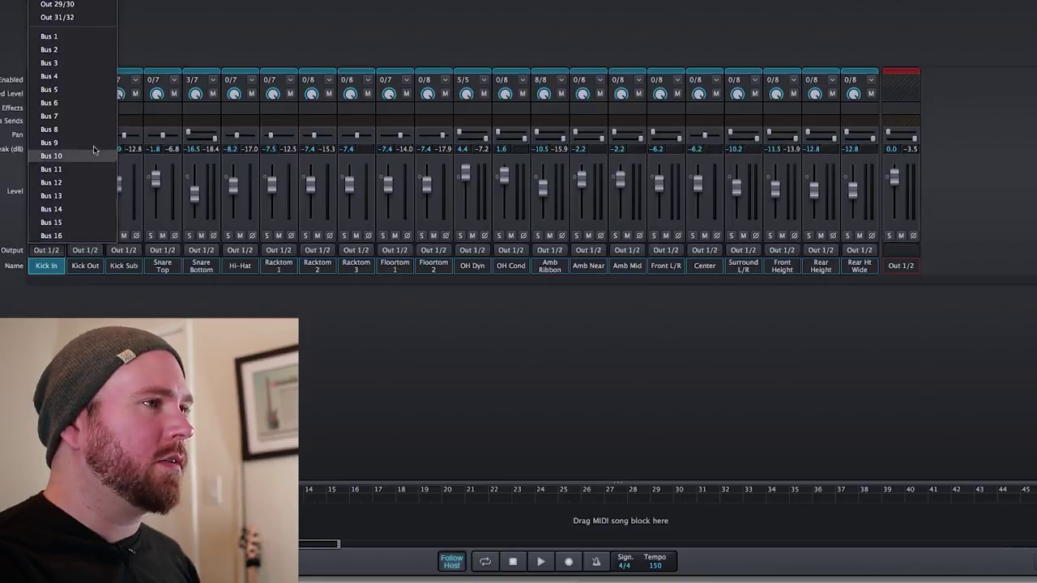
click(80, 37)
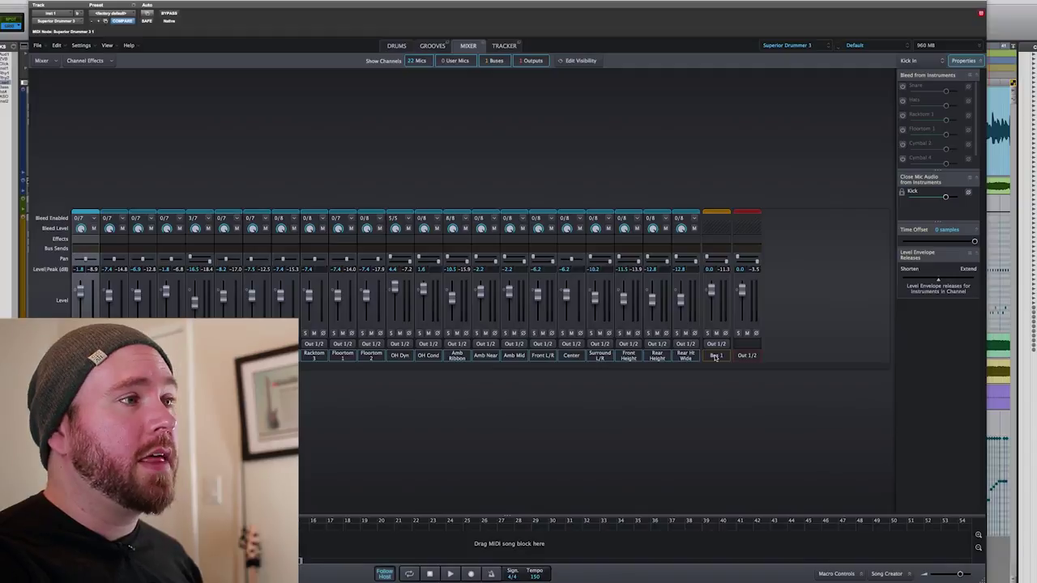
double_click(901, 266)
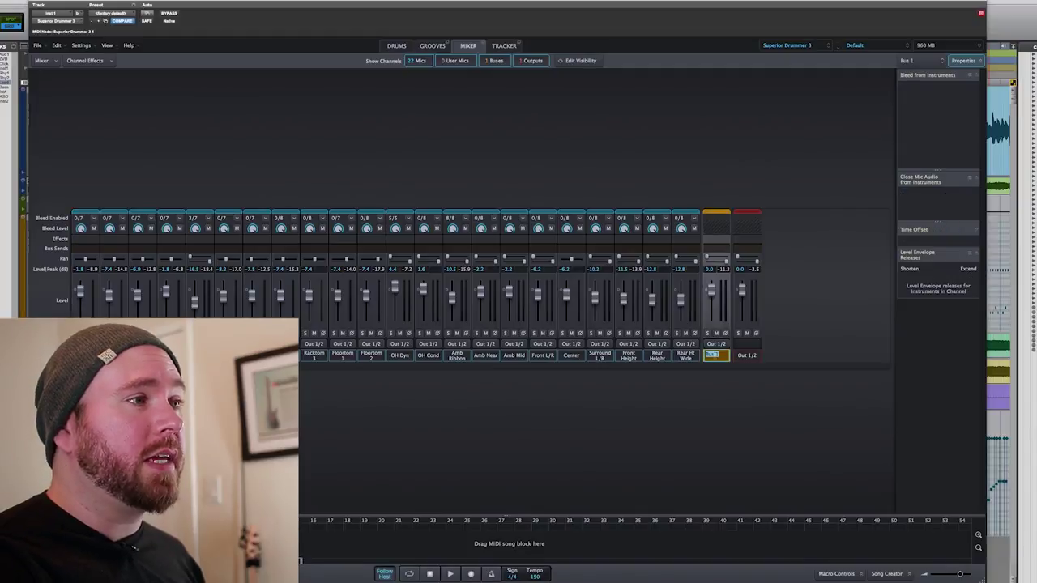
text(Kick)
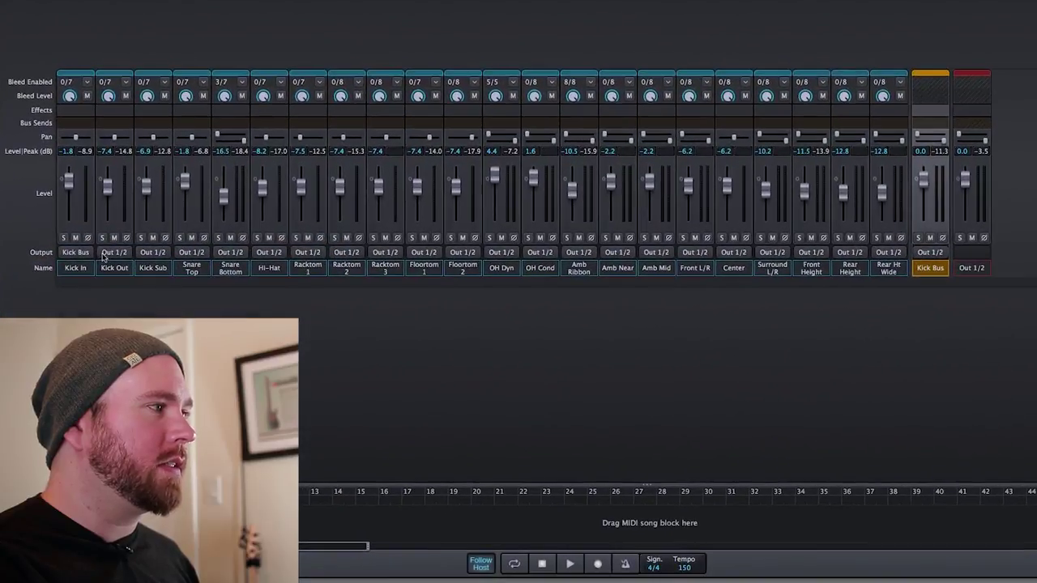
click(105, 347)
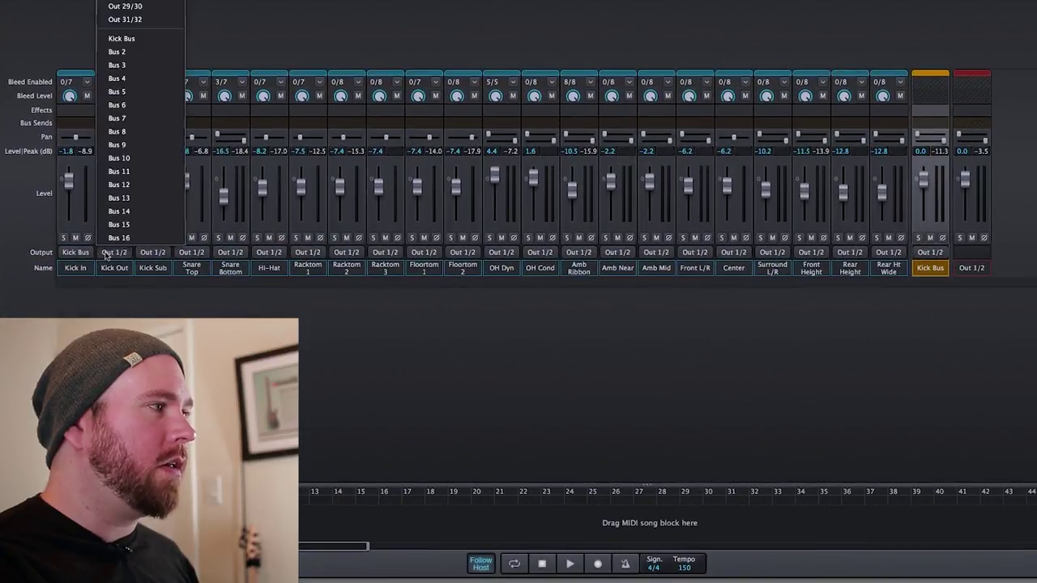
click(140, 38)
click(154, 254)
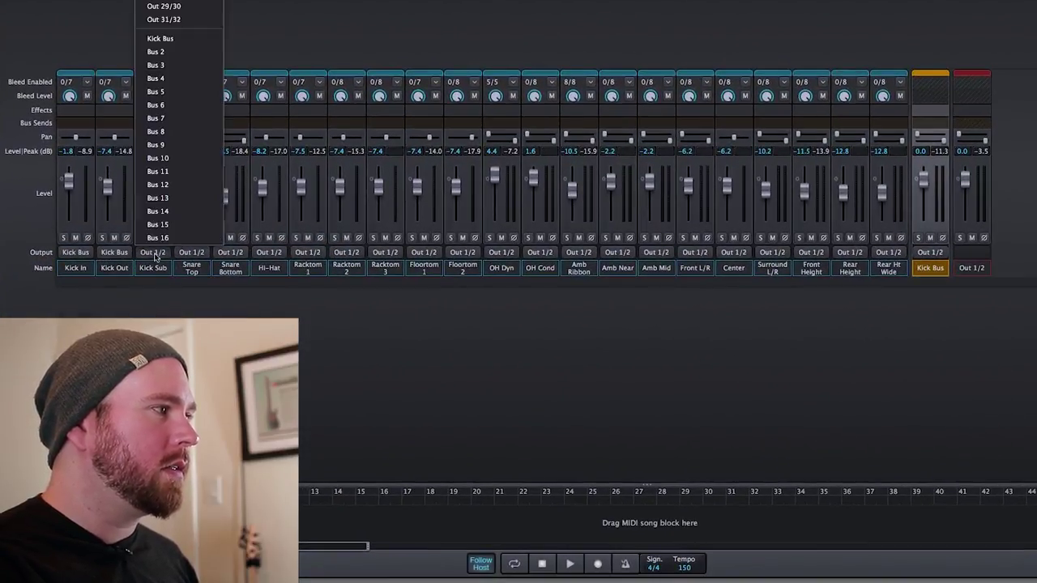
click(187, 39)
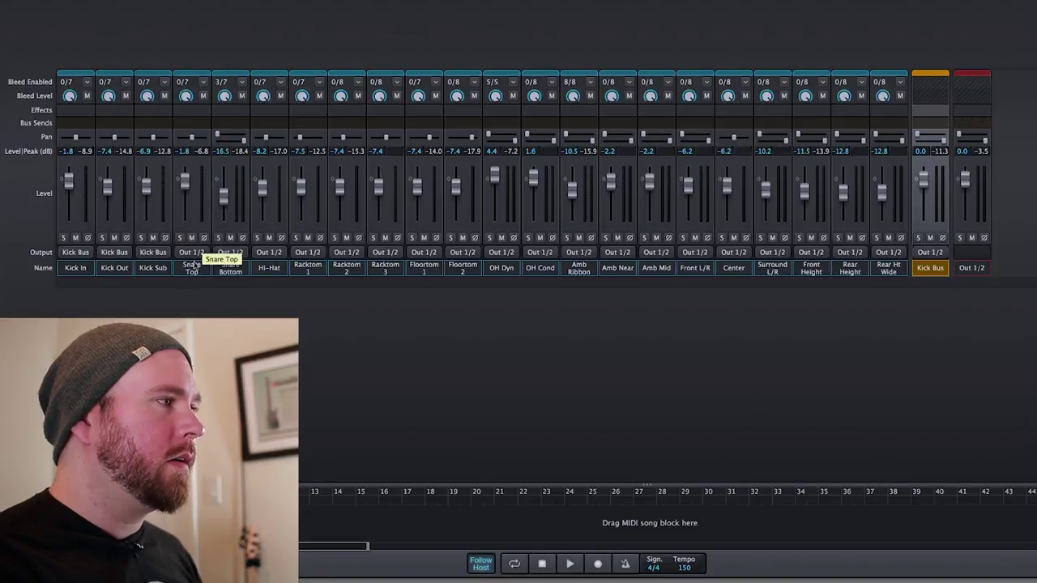
Send Snare Top and Snare Bottom to the Snare Bus (Bus 2), and Racktom 1 to new Bus 3
click(195, 254)
click(222, 114)
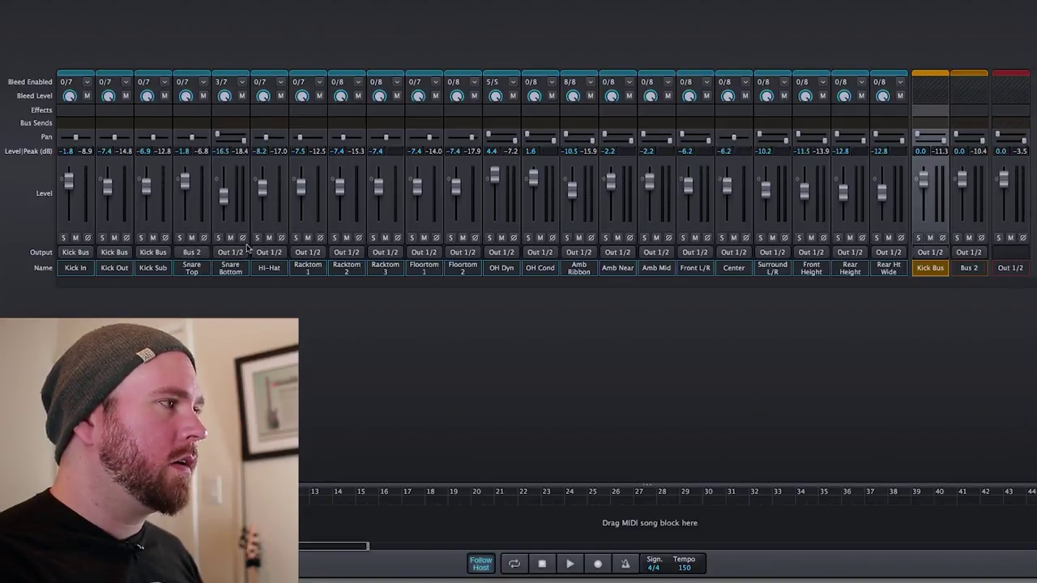
click(241, 270)
click(235, 253)
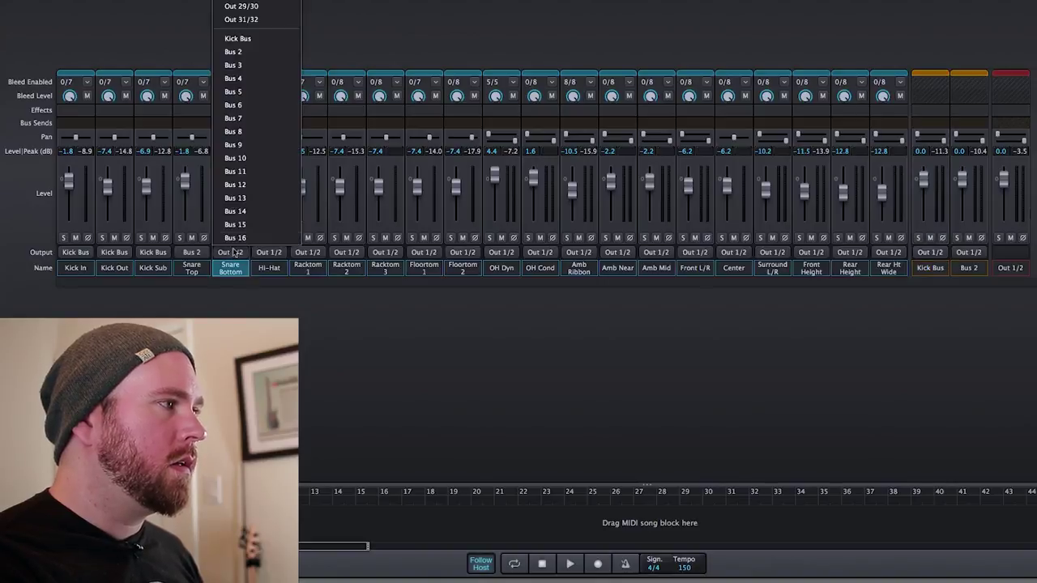
click(243, 52)
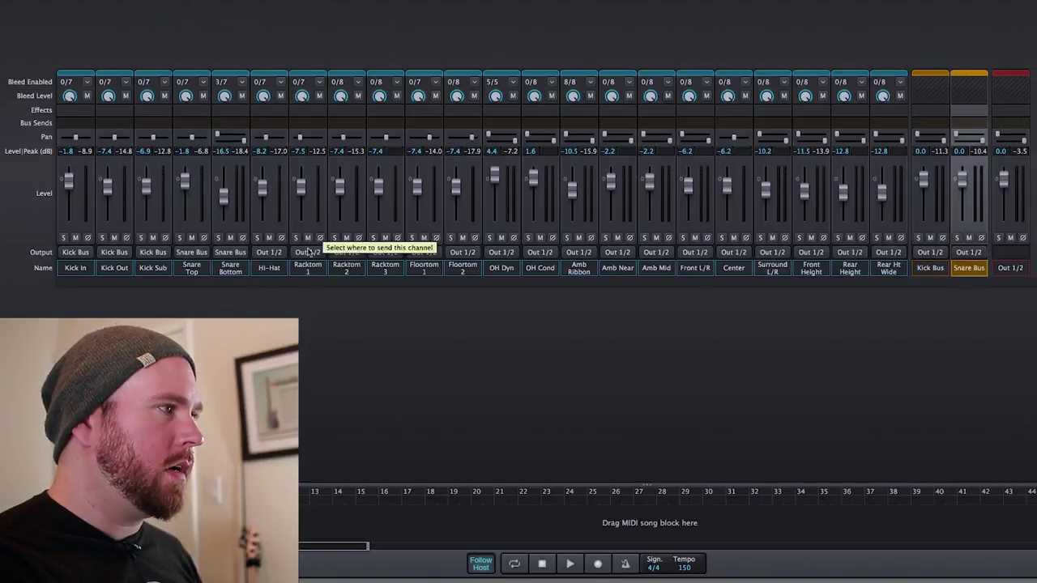
click(307, 253)
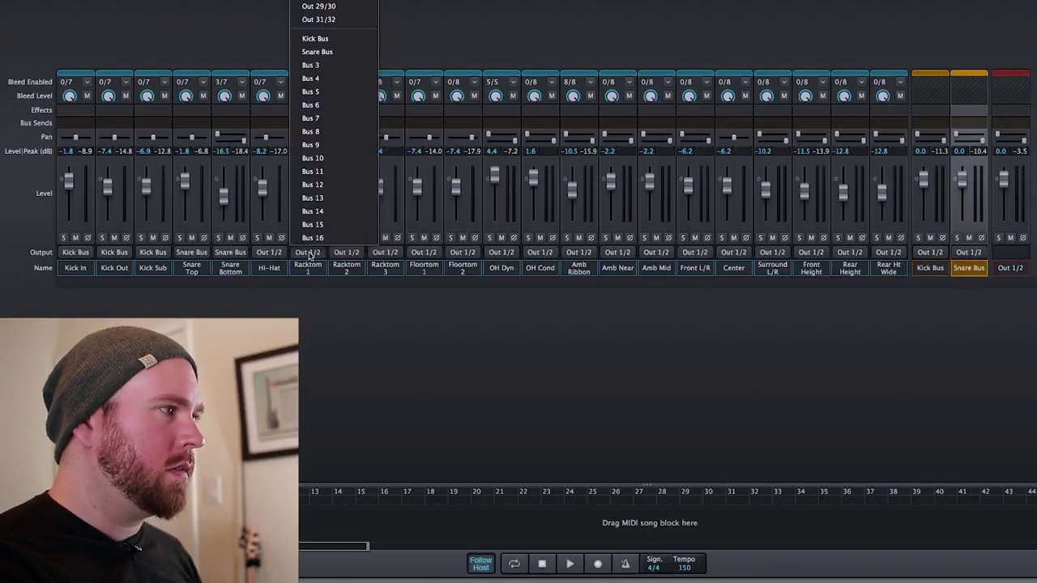
click(347, 65)
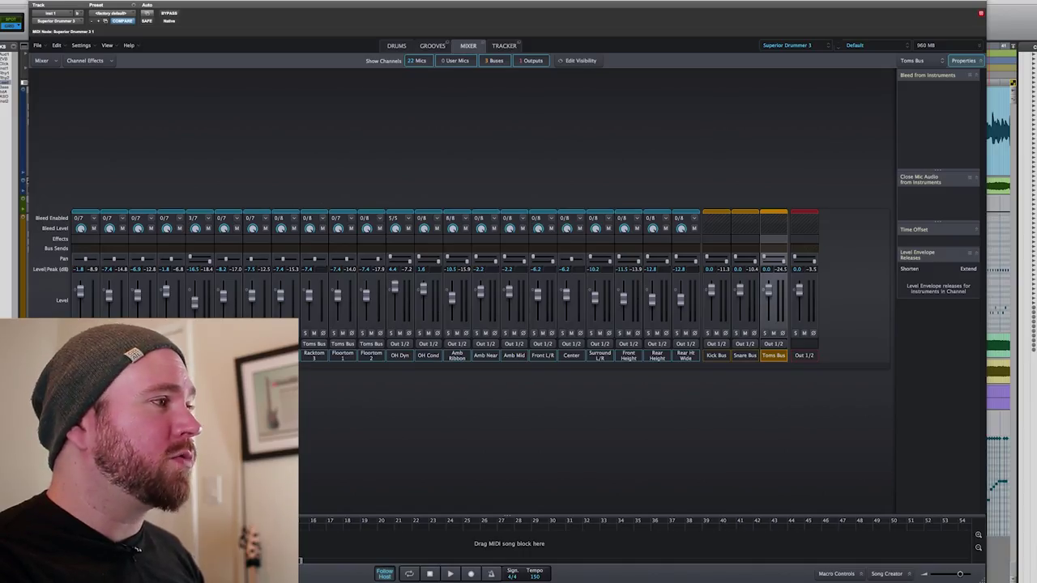
Add a new Out 3/4 output channel and rename it 'Outta Here'
click(227, 344)
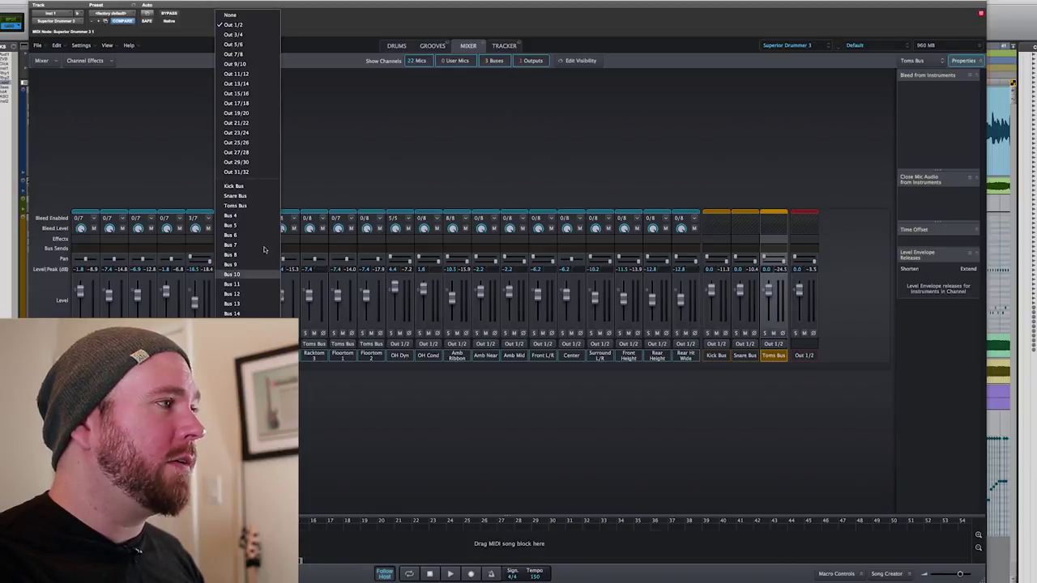
click(267, 35)
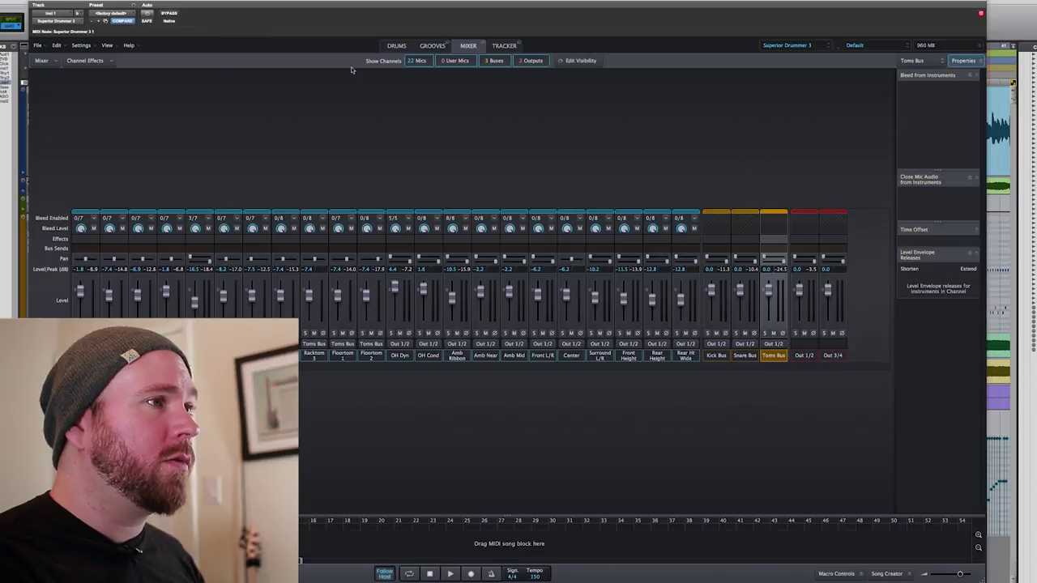
click(832, 356)
double_click(832, 356)
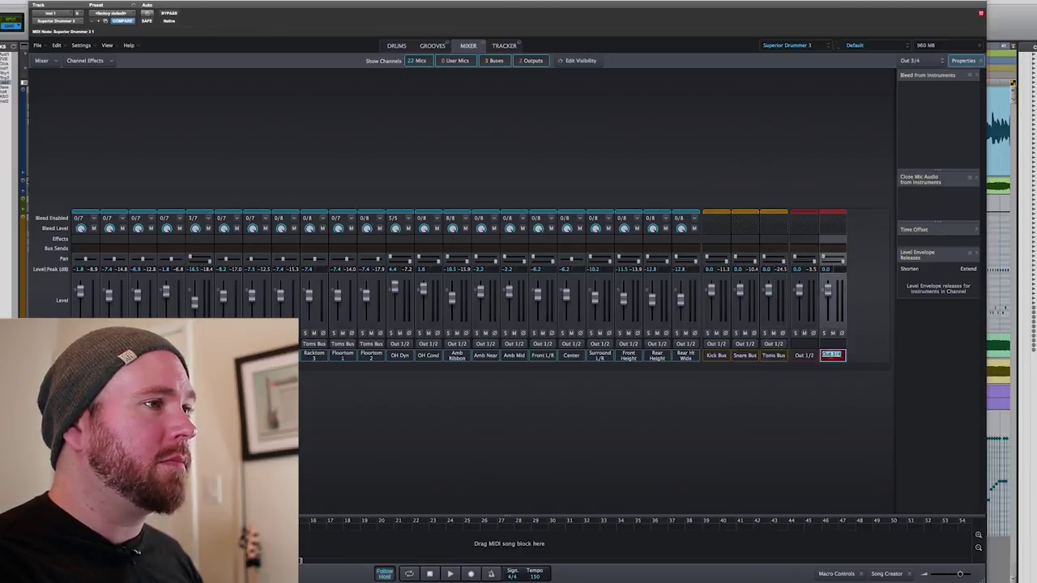
text(O)
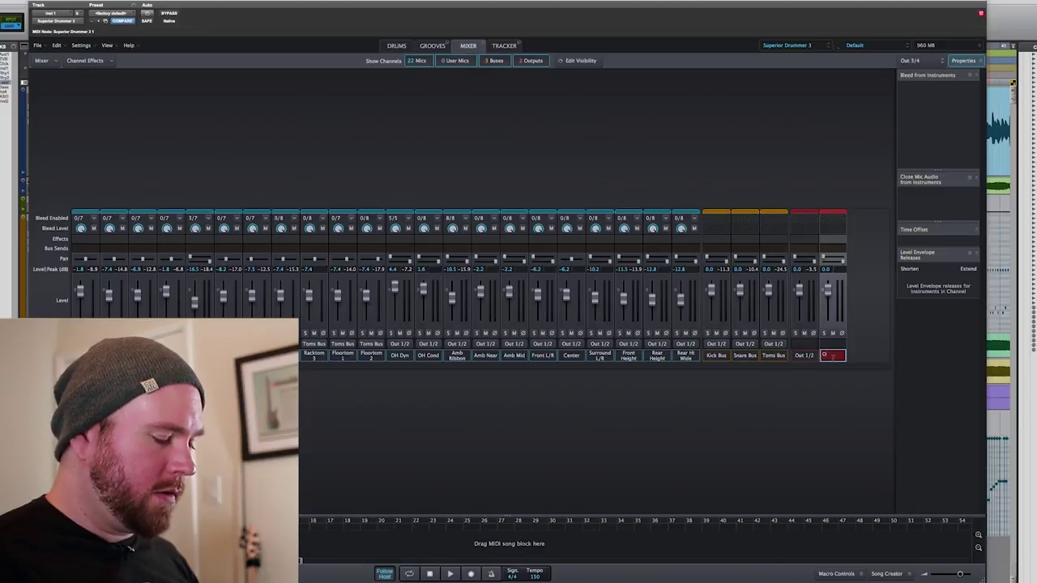
text(utta Here)
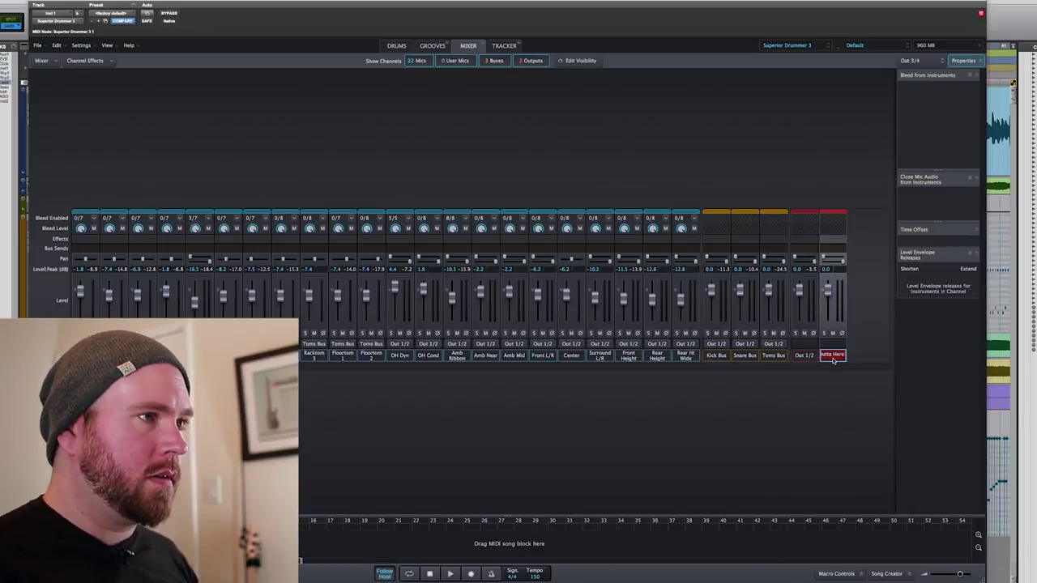
key(Return)
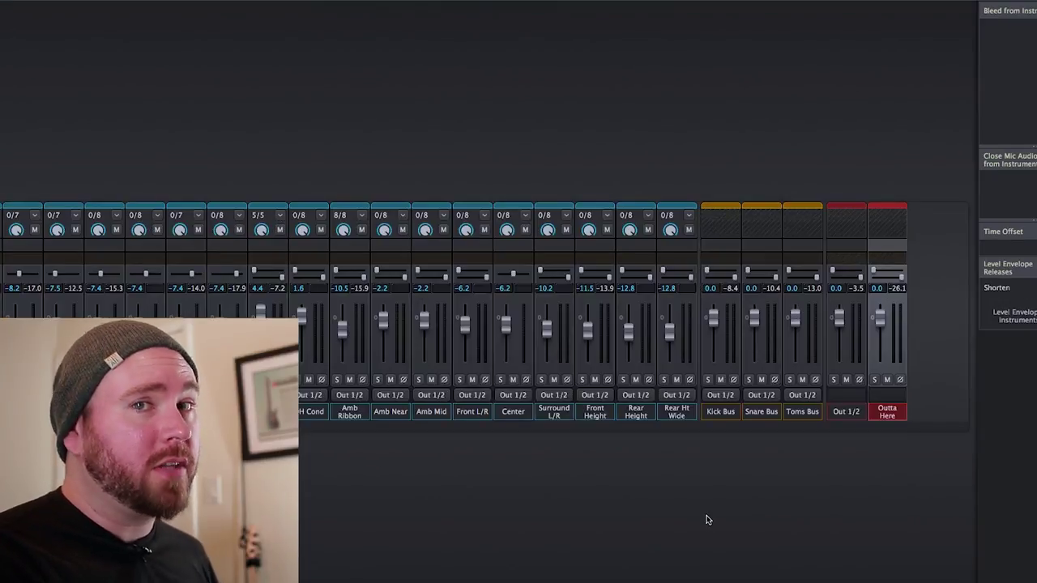
Put Comp 76 from the Dynamics effects on the Kick Bus's first insert
click(726, 249)
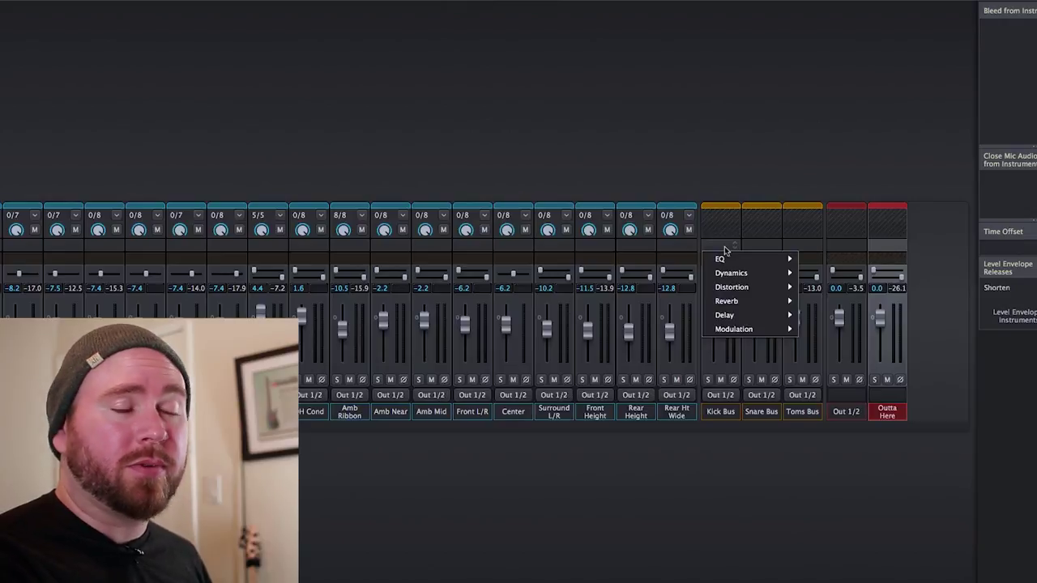
click(725, 250)
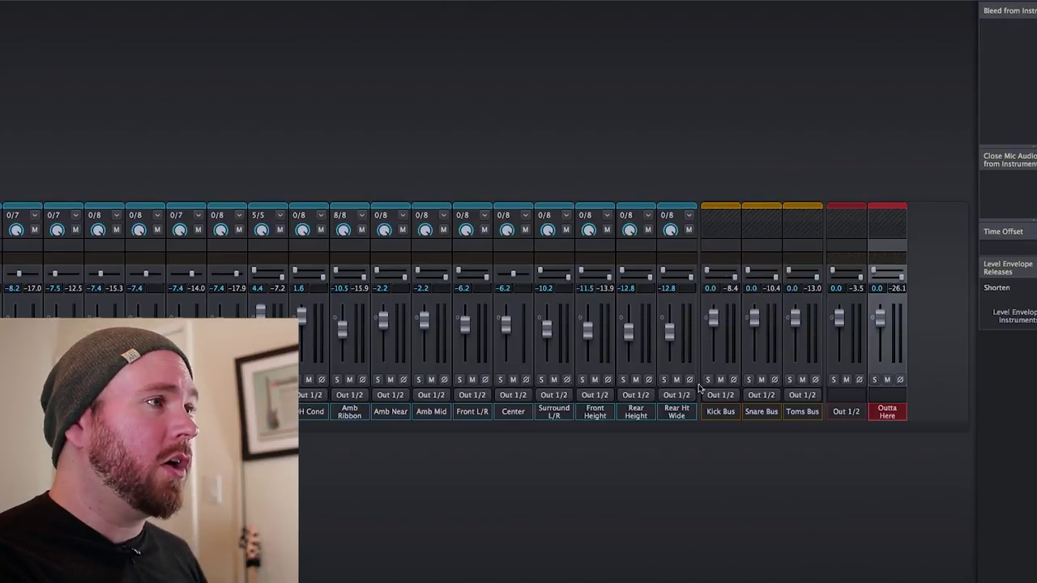
click(723, 250)
mouse_move(725, 259)
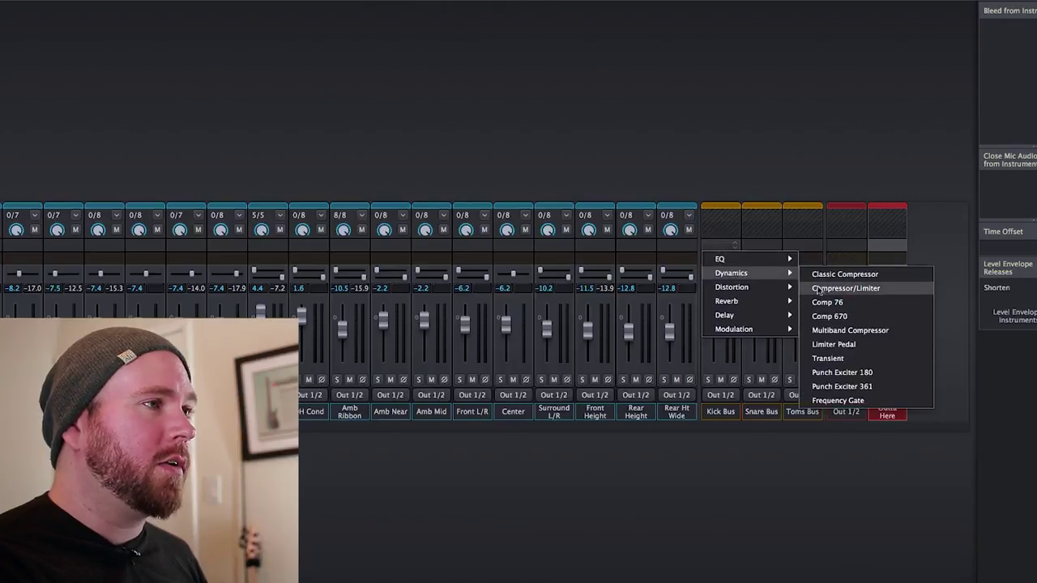
click(905, 304)
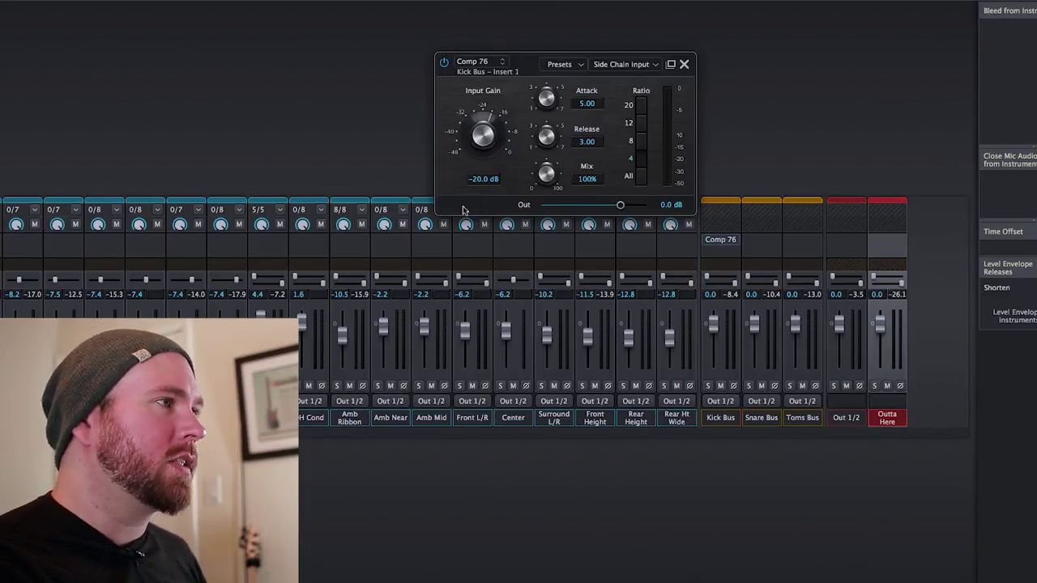
Play the groove, lower Comp 76 input gain slightly and raise attack to about 5.81
key(space)
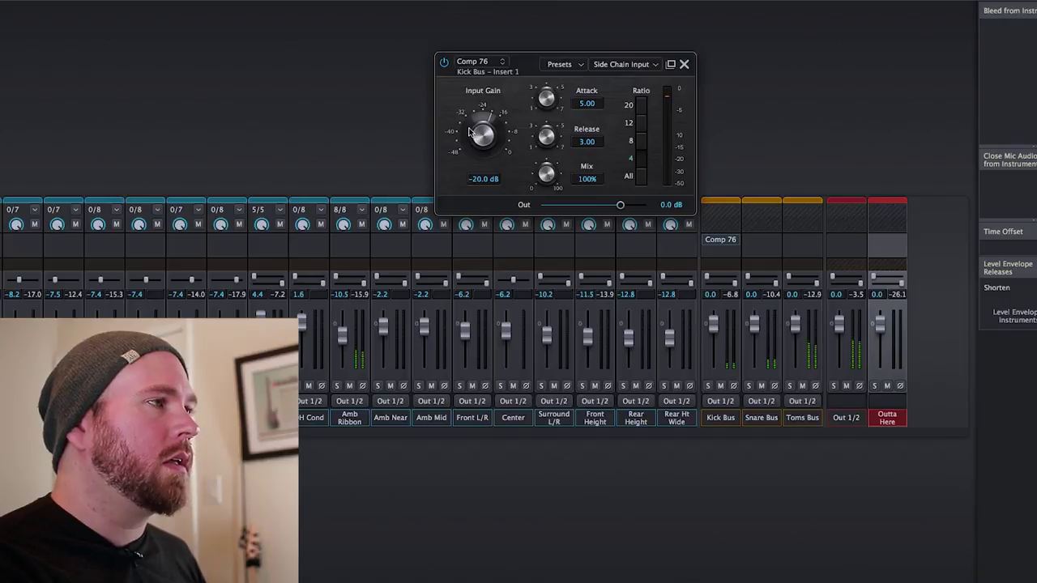
mouse_move(474, 144)
mouse_down()
mouse_move(470, 181)
mouse_move(484, 116)
mouse_move(483, 135)
mouse_up()
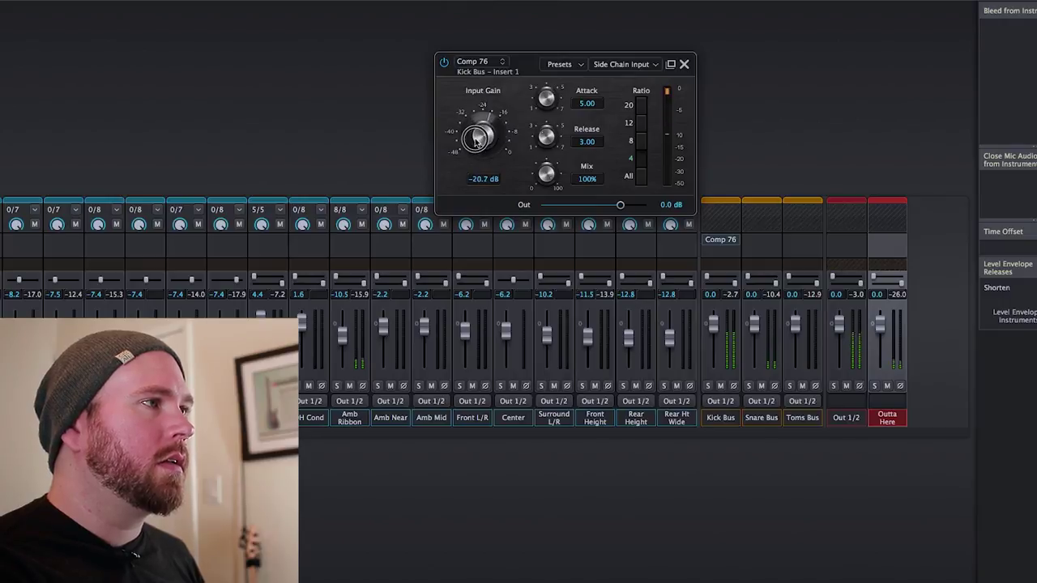
drag(549, 97, 549, 84)
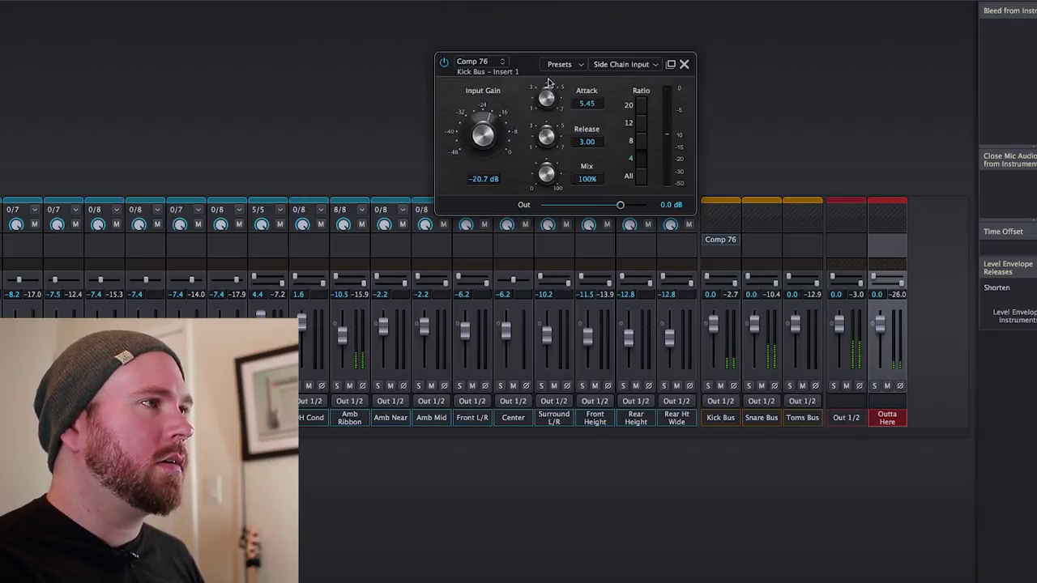
Load the Firm Kick preset, then another kick preset, and close the compressor
click(567, 64)
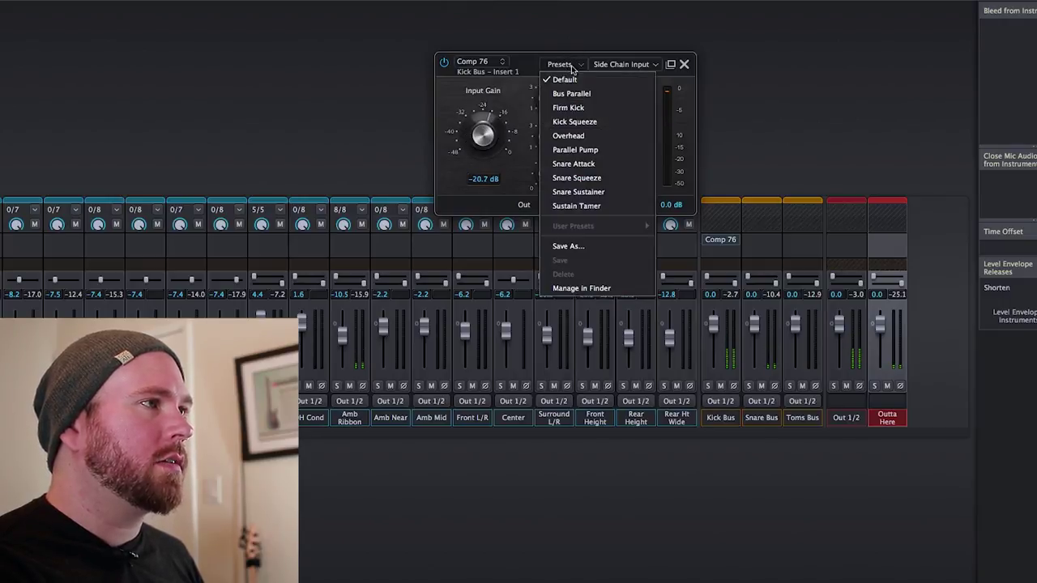
click(602, 108)
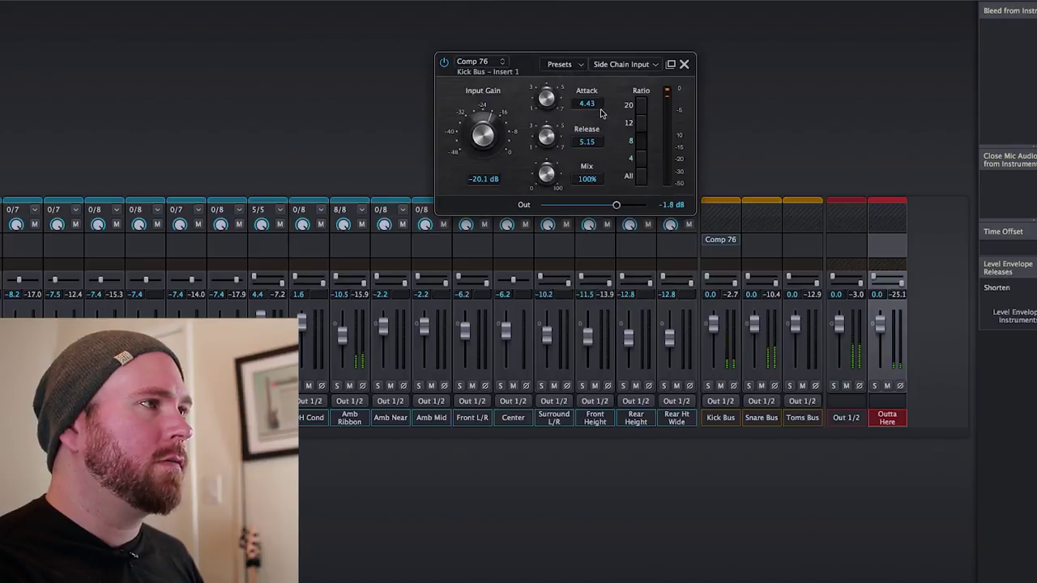
click(563, 64)
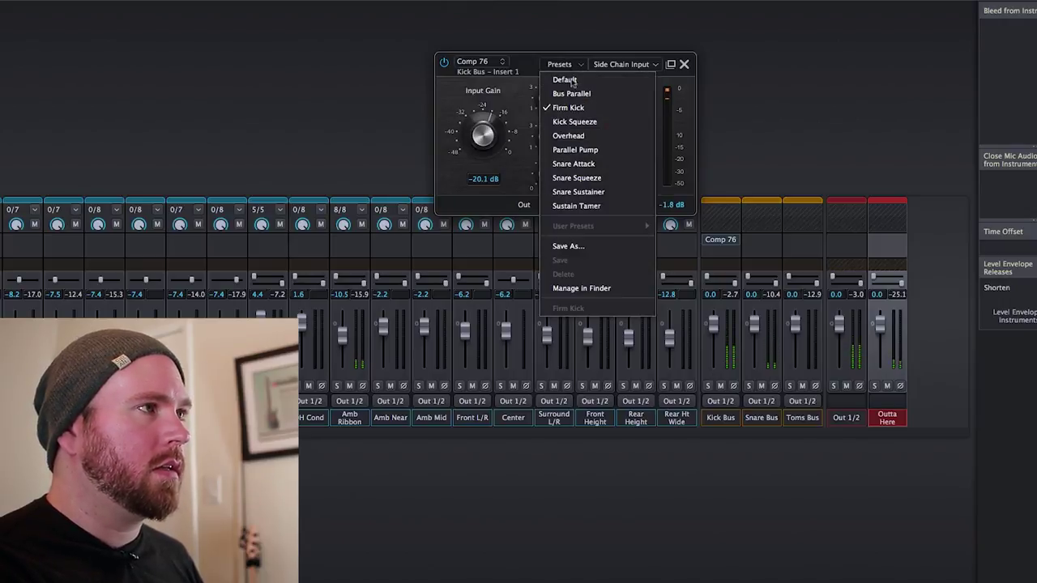
click(582, 121)
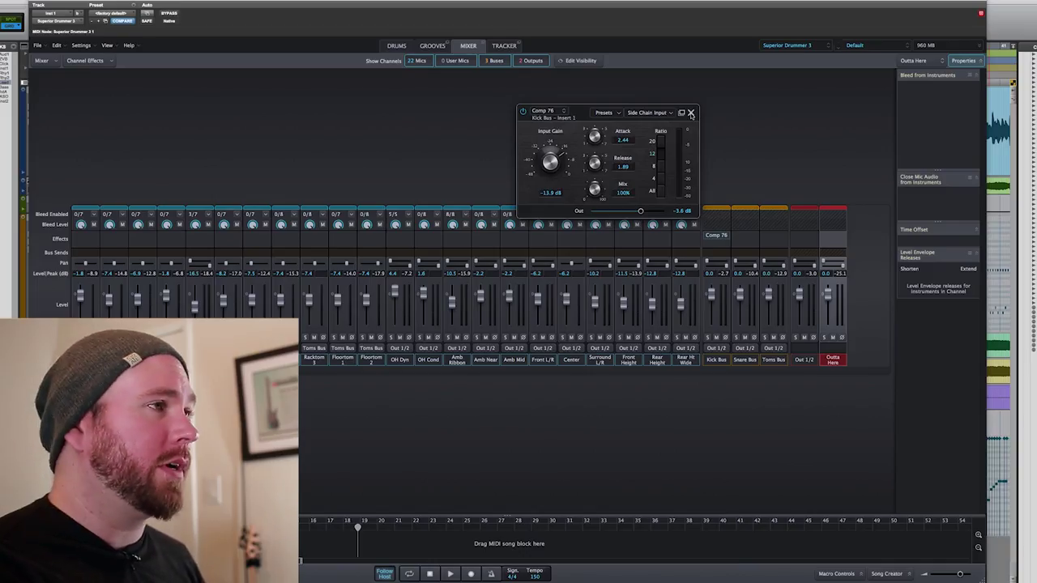
click(690, 113)
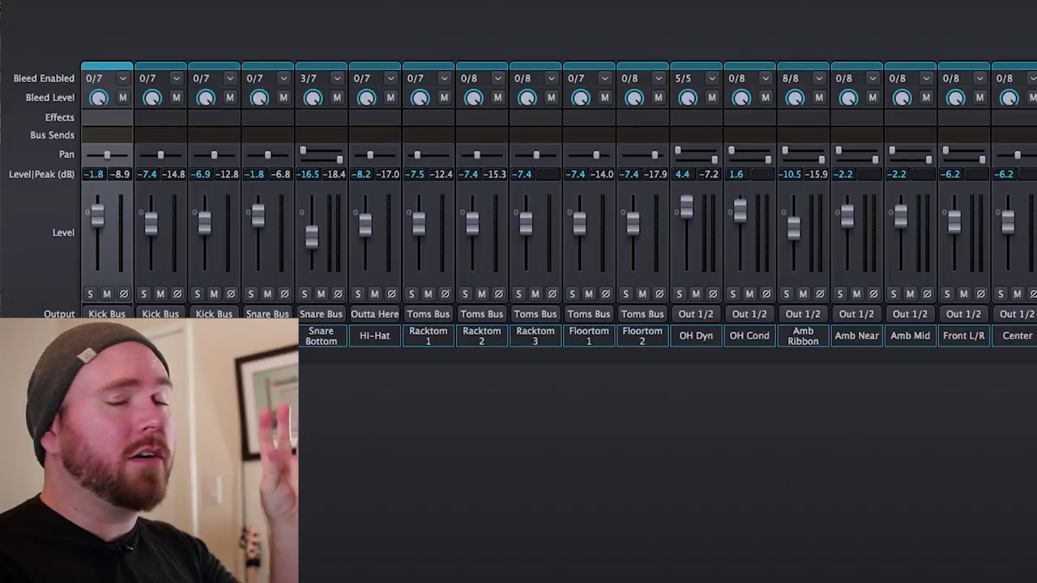
Enable bleed from all instruments on Kick In, snare bleed at -10.3 dB, then check Kick Out, Kick Sub, Snare Top
click(123, 78)
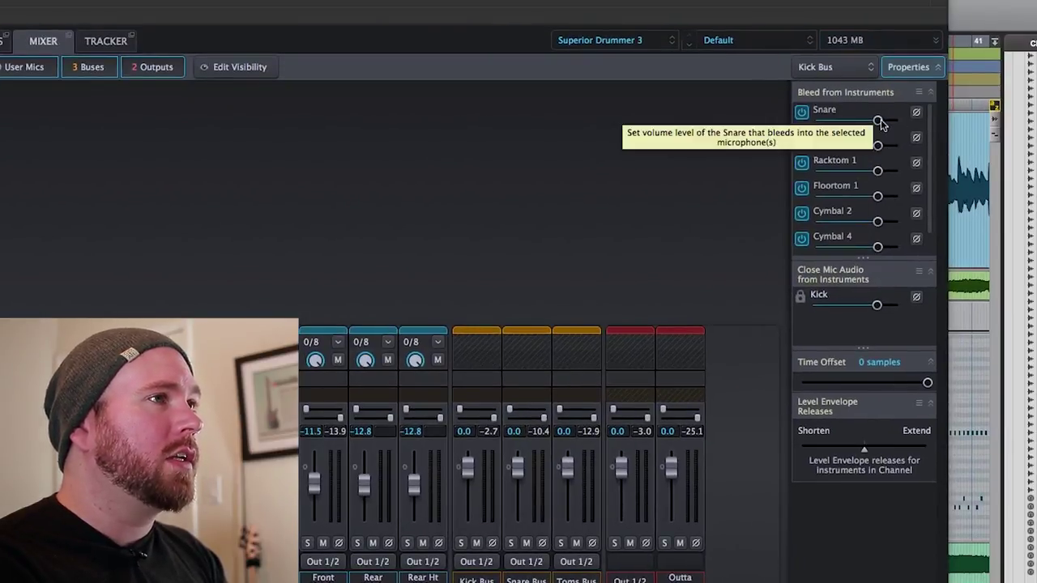
mouse_move(879, 122)
mouse_down()
mouse_move(854, 130)
mouse_move(888, 122)
mouse_move(850, 121)
mouse_move(860, 121)
mouse_up()
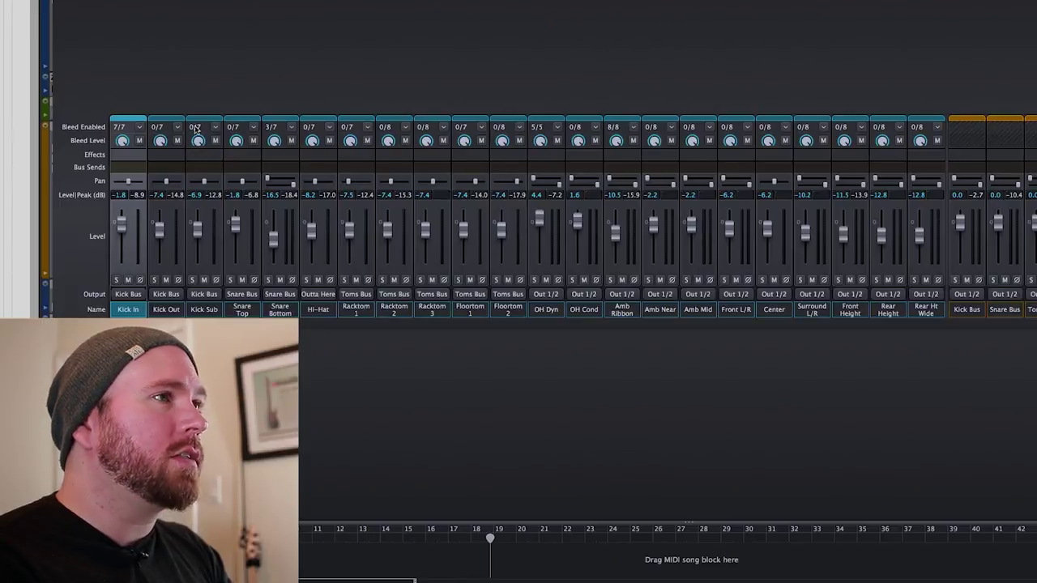
click(175, 123)
click(204, 122)
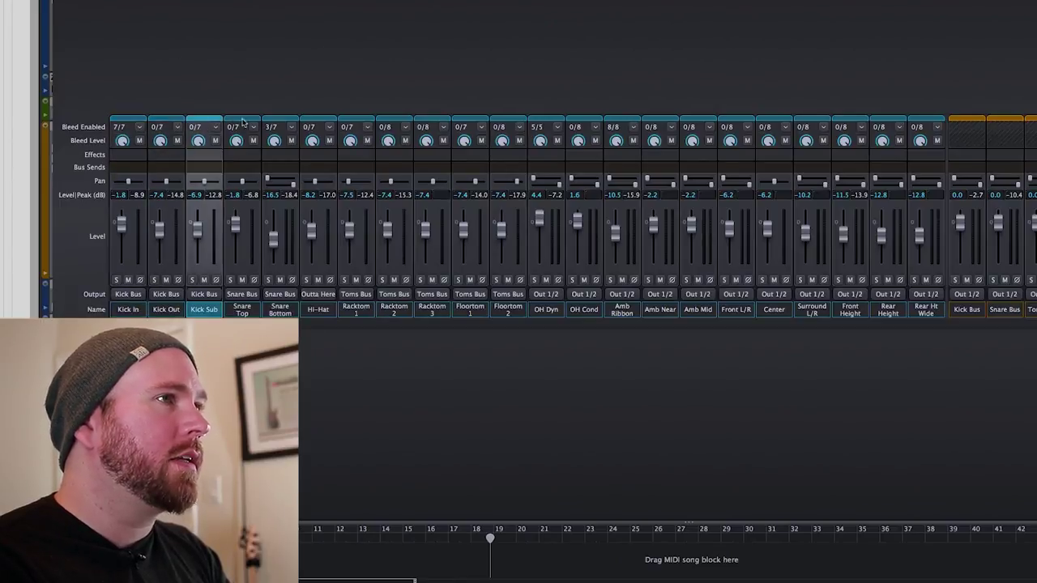
click(251, 122)
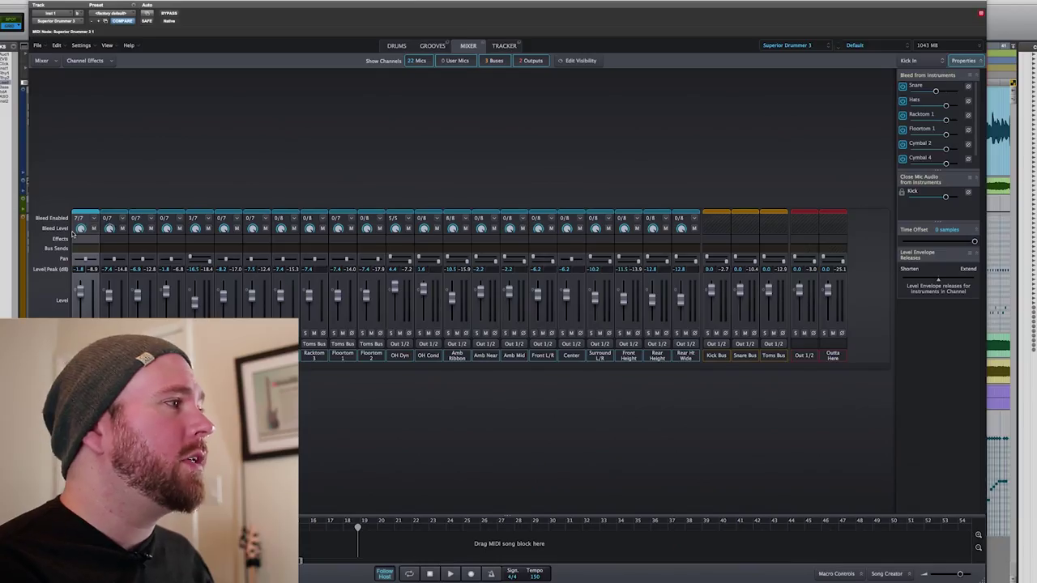
Lower Kick In's bleed level to -13.2 dB and switch off its snare bleed
drag(121, 140, 118, 172)
mouse_move(77, 253)
mouse_down()
mouse_move(80, 274)
mouse_move(78, 264)
mouse_up()
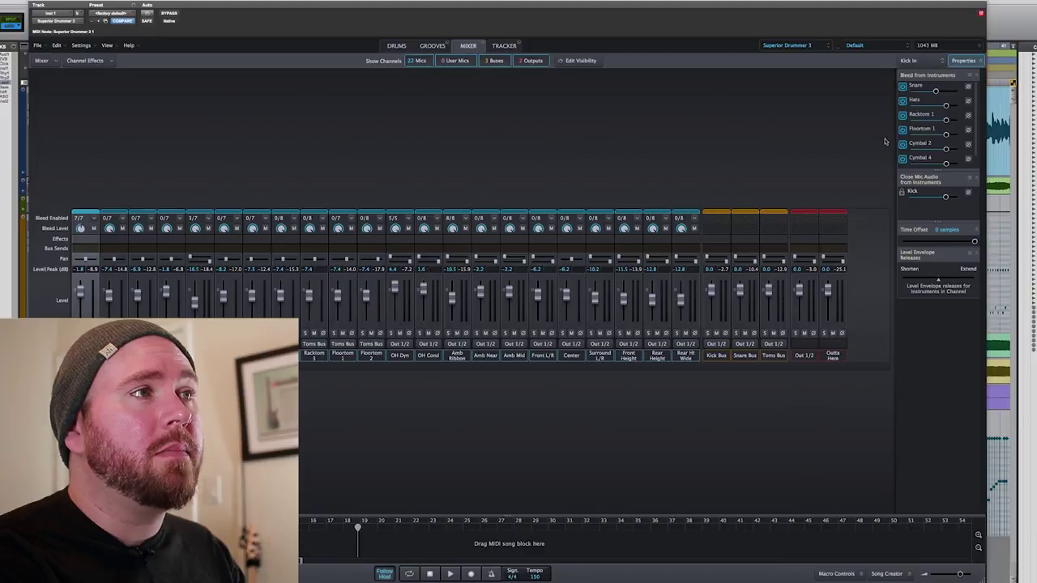
click(903, 86)
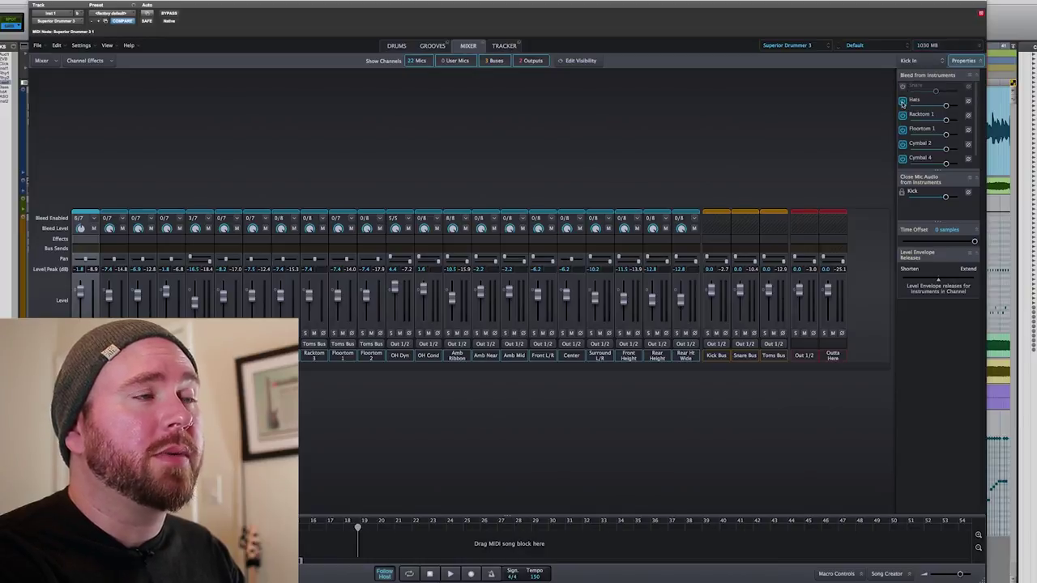
Toggle Kick In's hi-hat bleed off and back on, then start playback
click(902, 101)
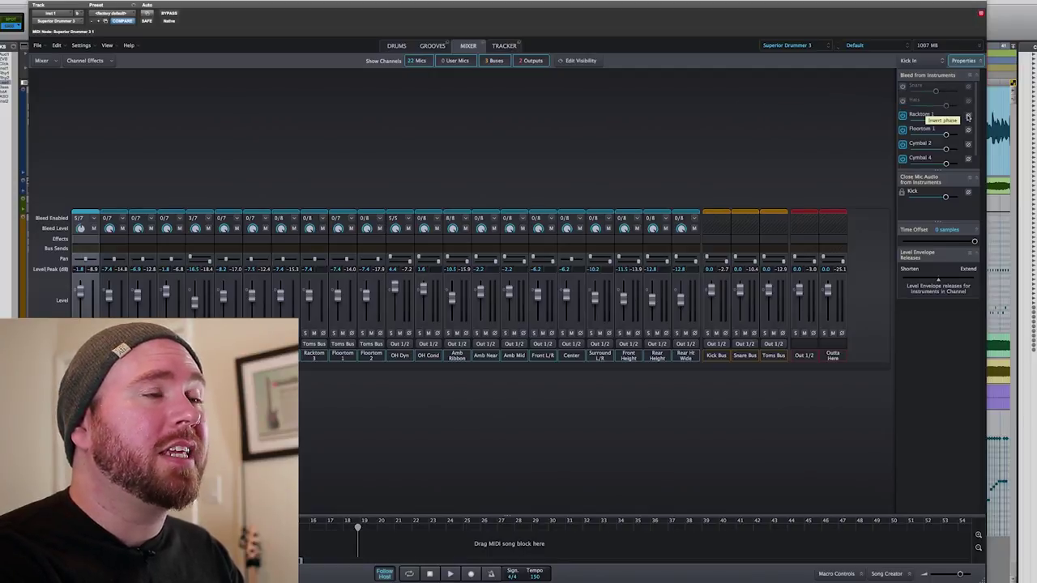
click(902, 100)
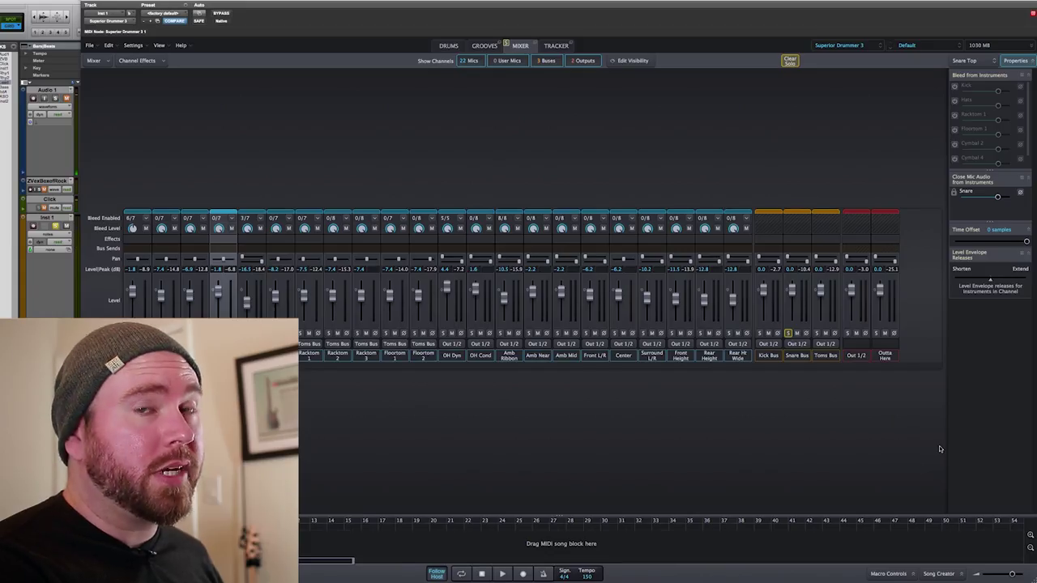
key(space)
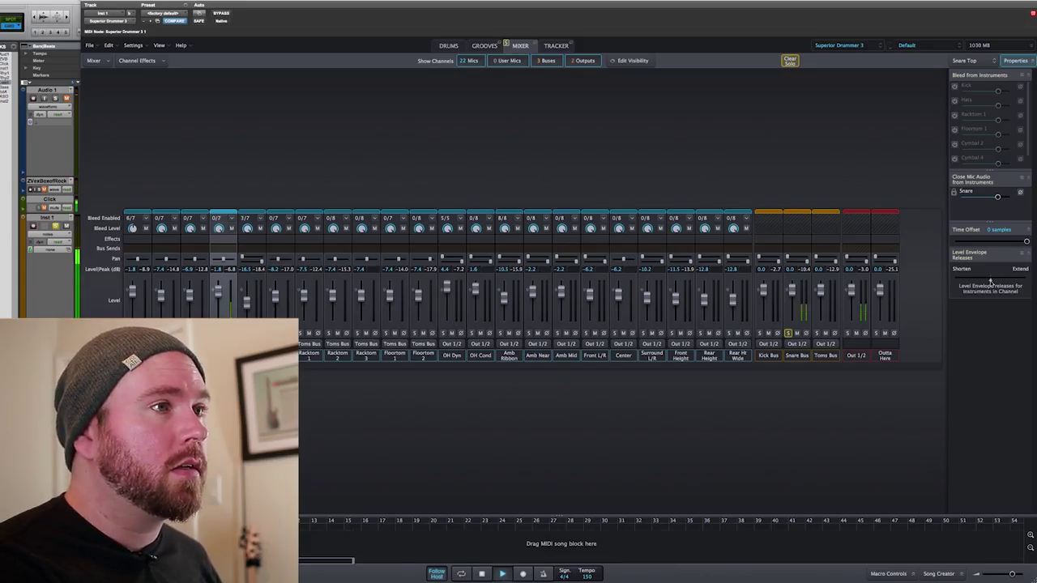
Shorten the Snare Top level envelope releases and begin adding a bus send
mouse_move(990, 280)
mouse_down()
mouse_move(969, 278)
mouse_move(1018, 277)
mouse_move(964, 282)
mouse_move(989, 279)
mouse_up()
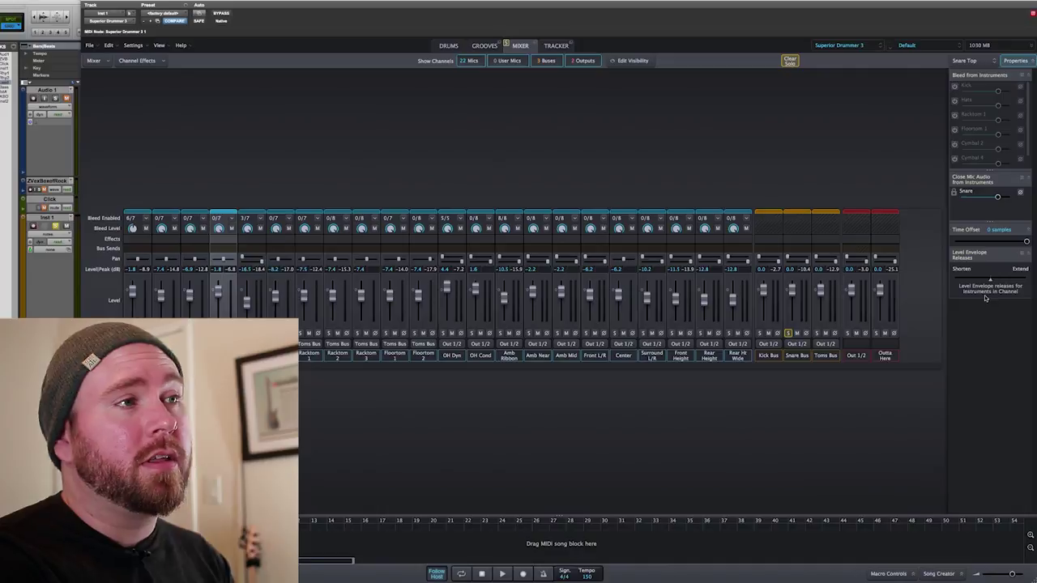
click(224, 249)
Add a post-fader Bus 5 send on Snare Top and close the send window
click(233, 296)
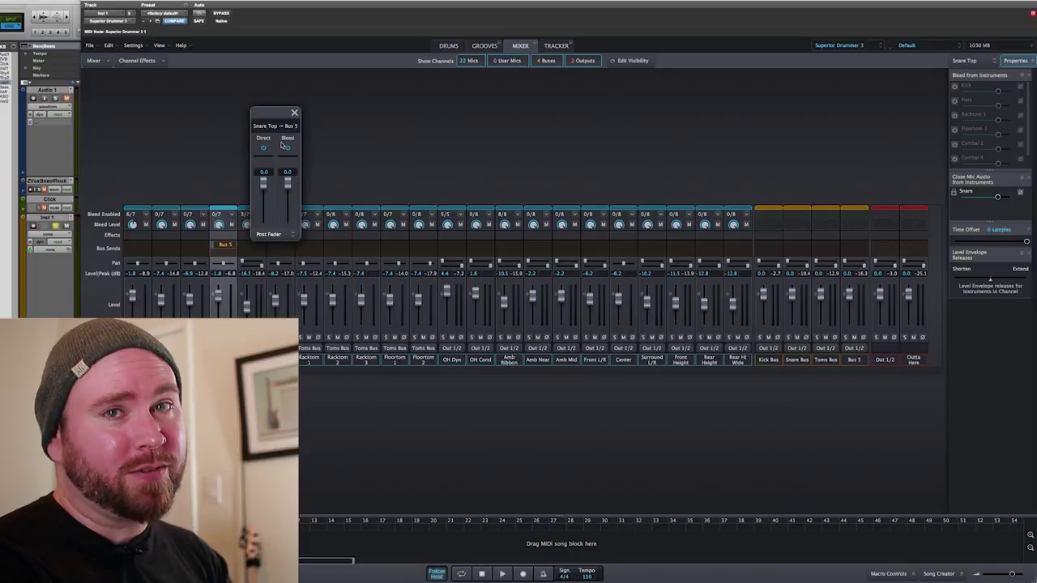
click(224, 238)
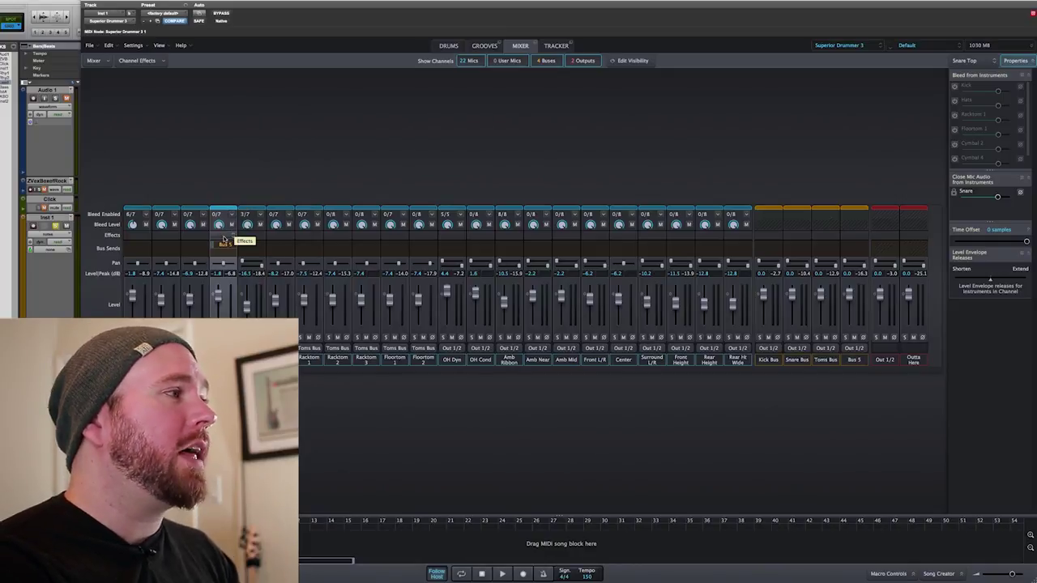
click(223, 239)
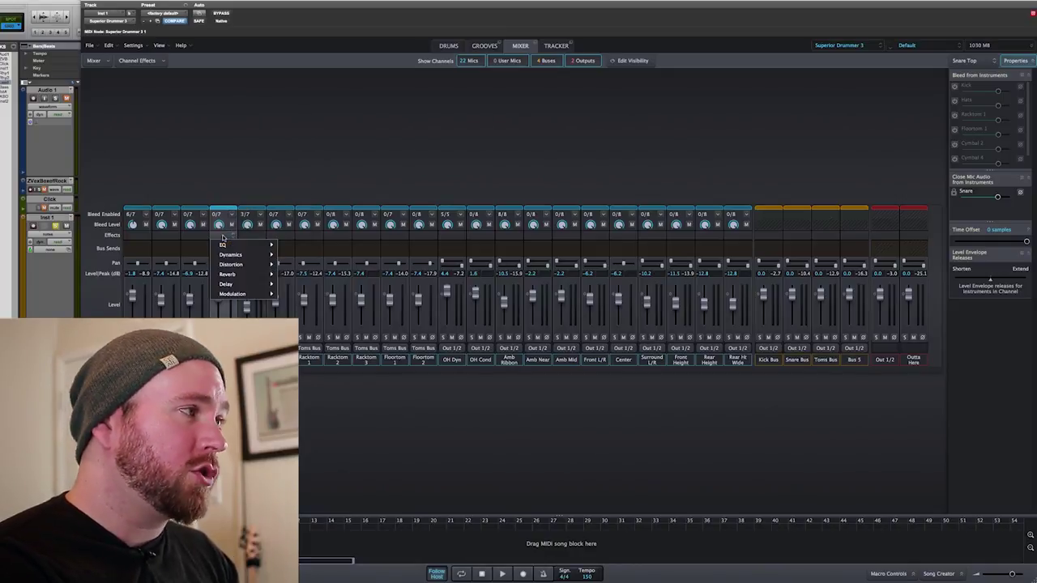
click(506, 200)
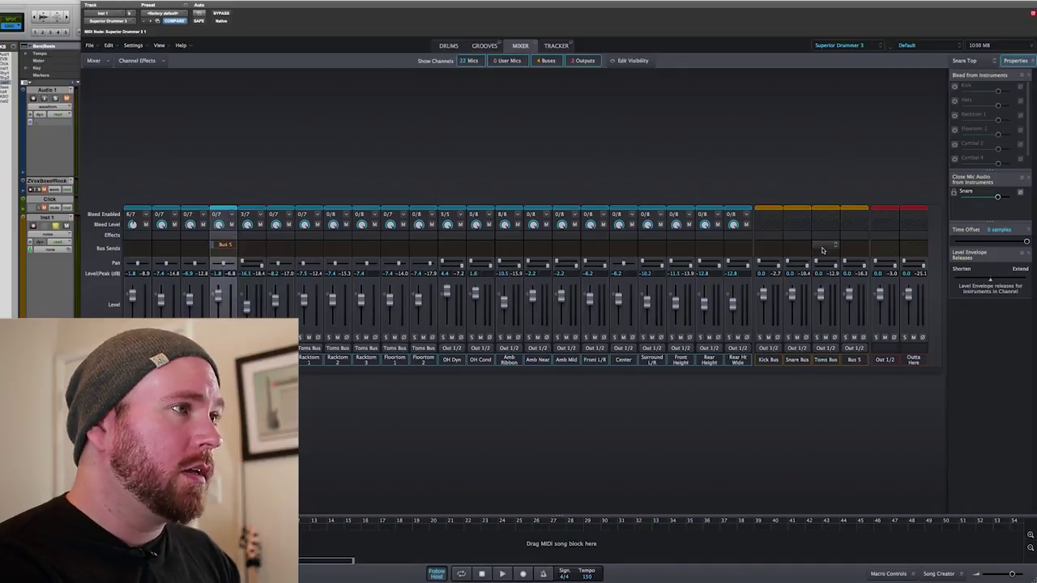
click(768, 235)
click(883, 196)
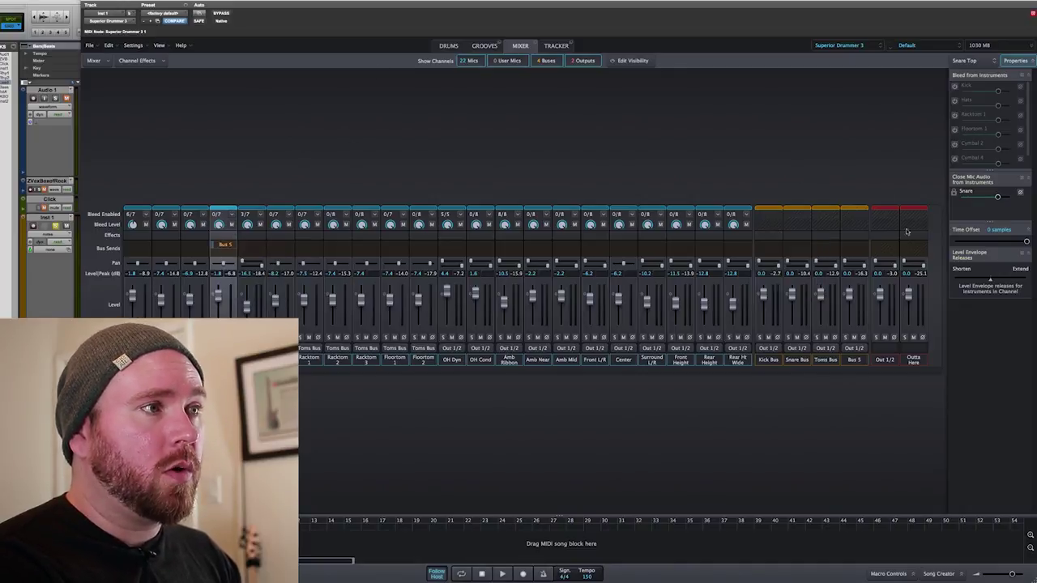
click(884, 235)
click(859, 157)
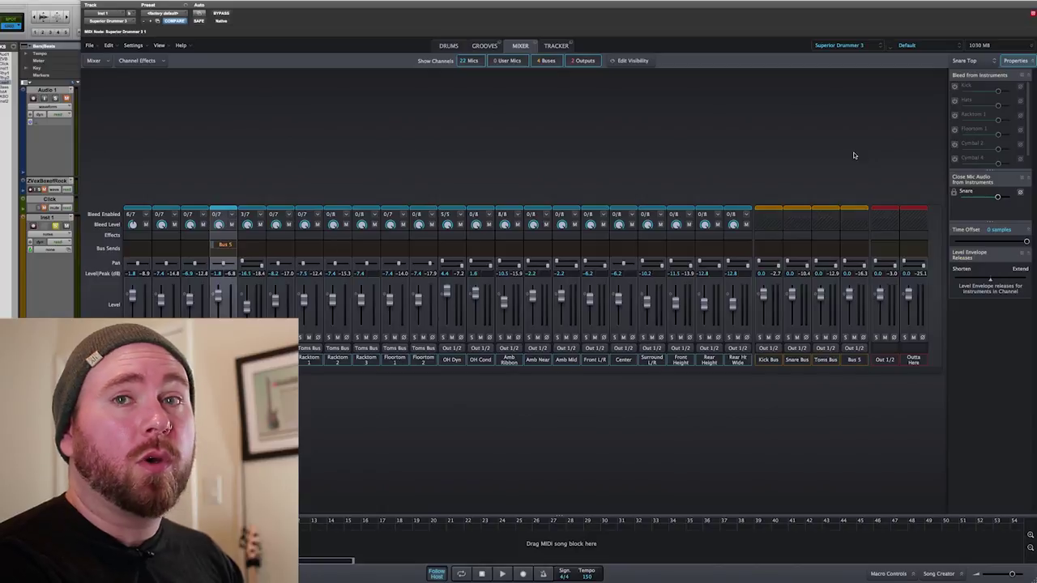